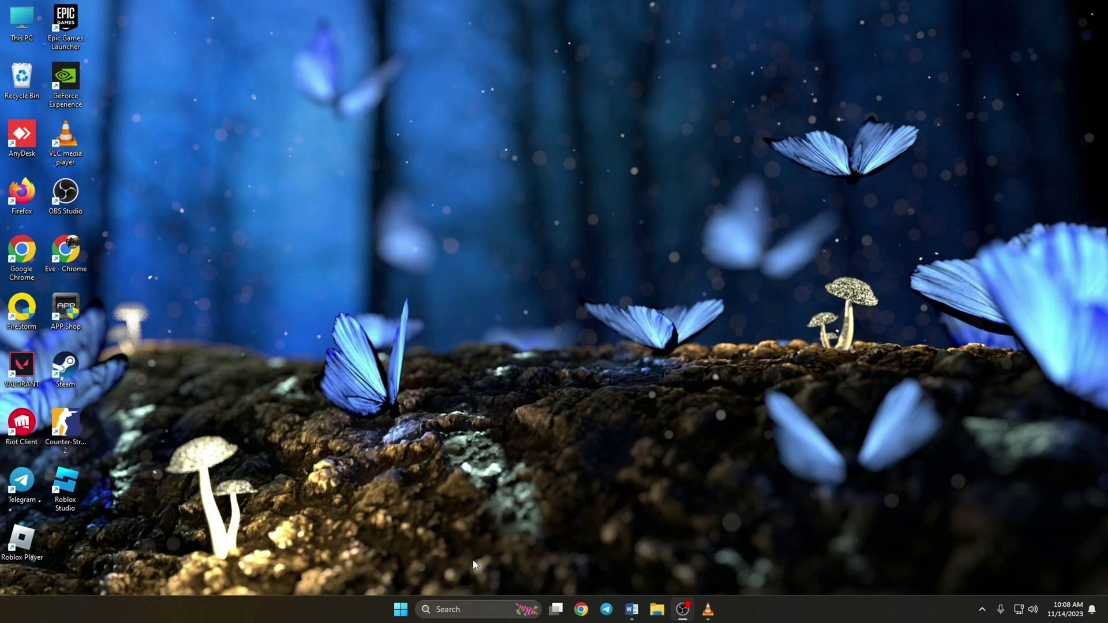
# Launch Command Prompt as administrator and maximize the console
pyautogui.click(434, 609)
pyautogui.write('cmd')
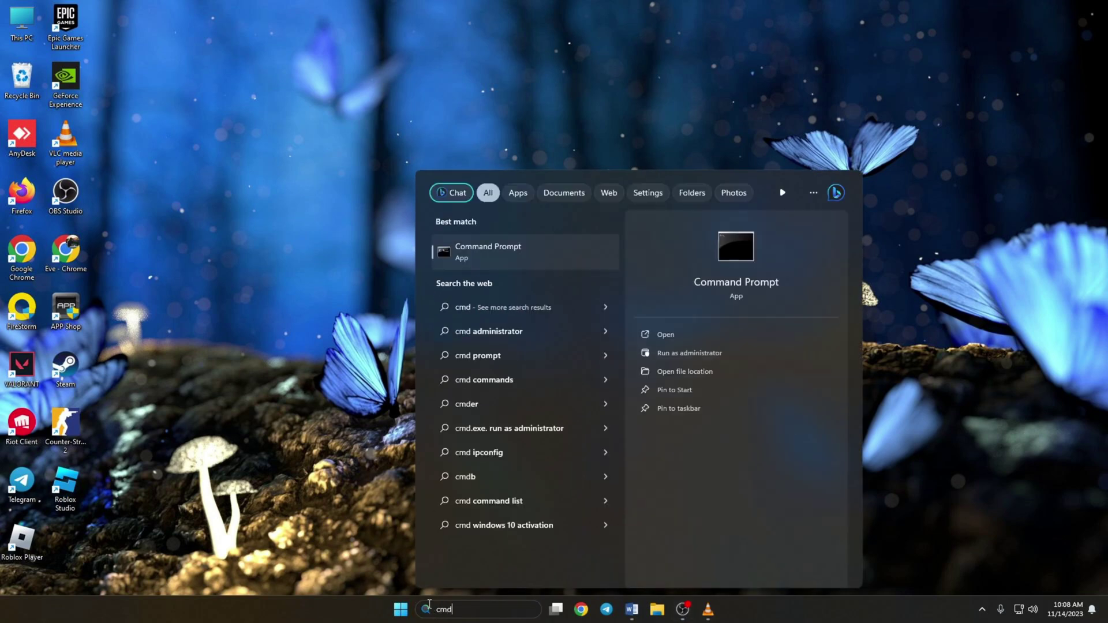
pyautogui.rightClick(497, 255)
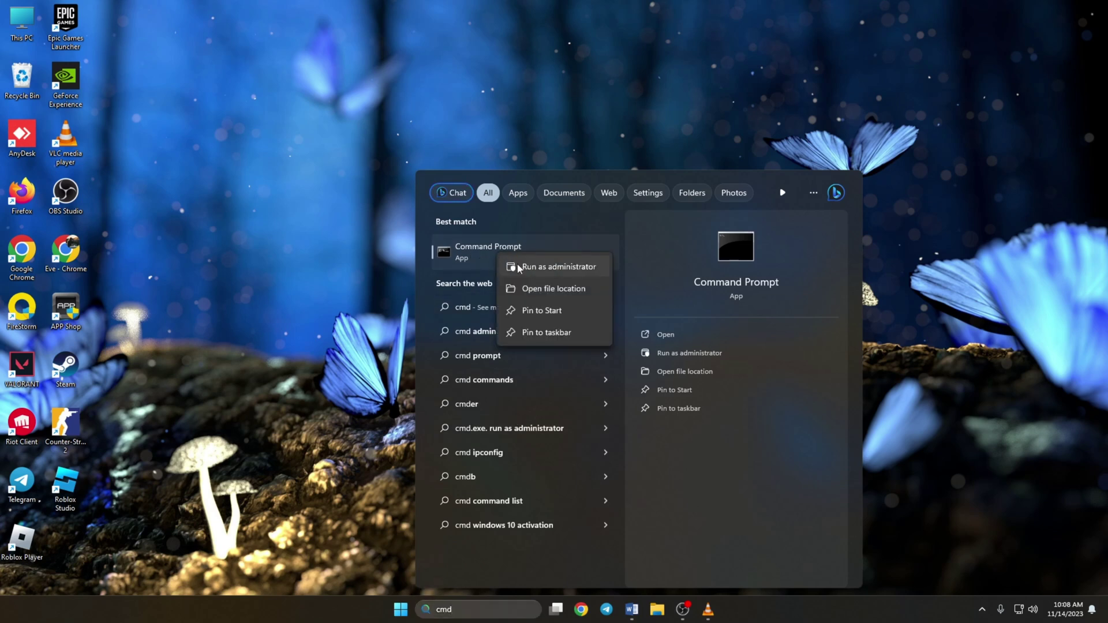
pyautogui.click(558, 267)
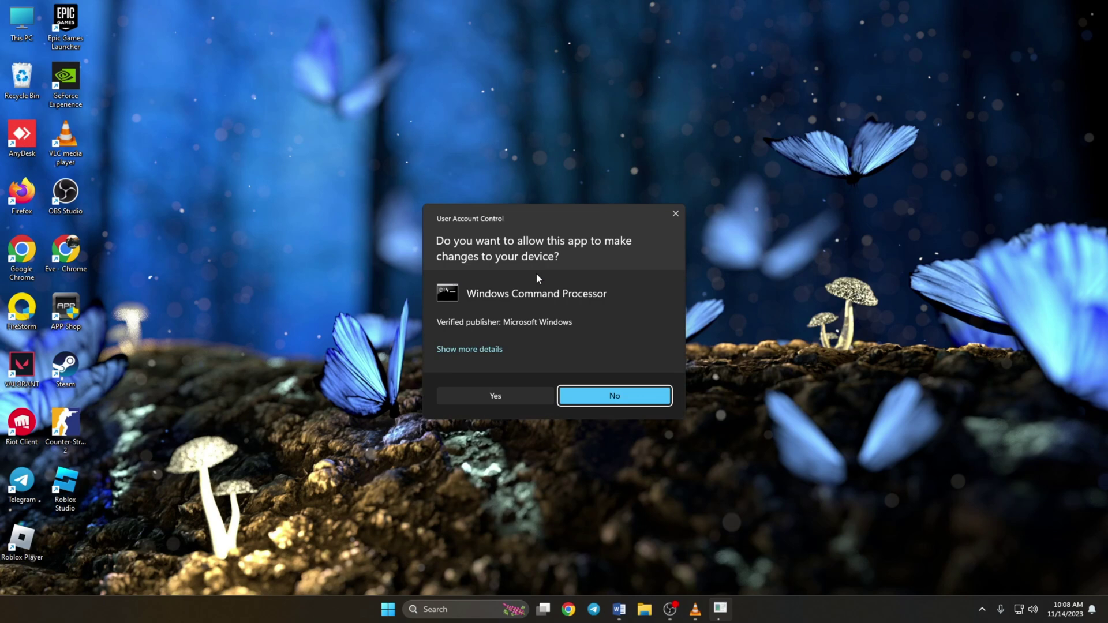
pyautogui.click(496, 393)
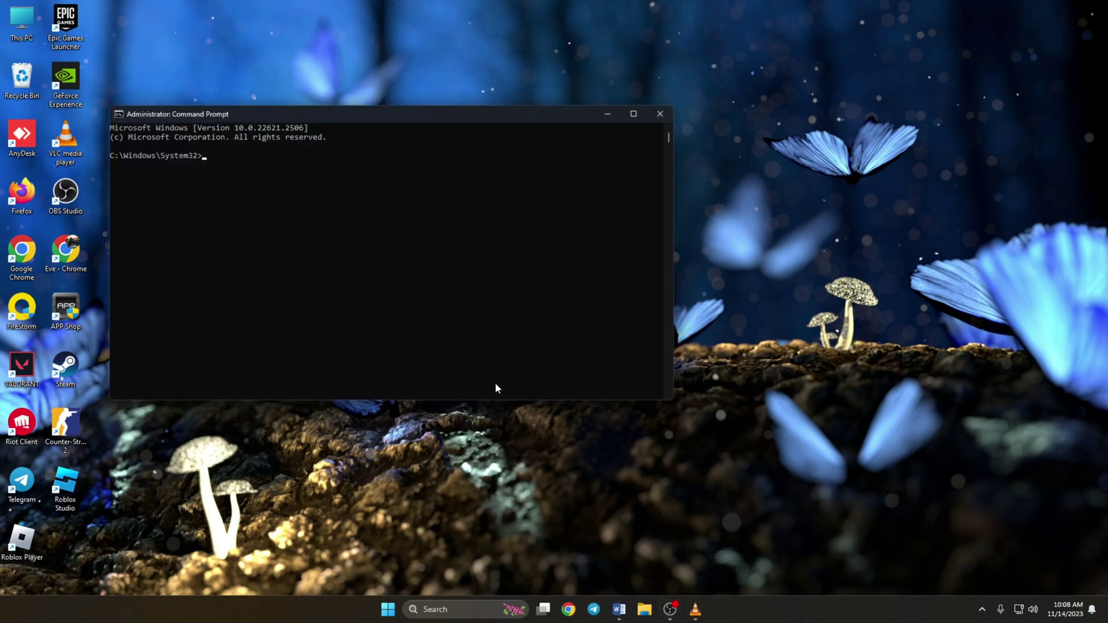
pyautogui.click(632, 113)
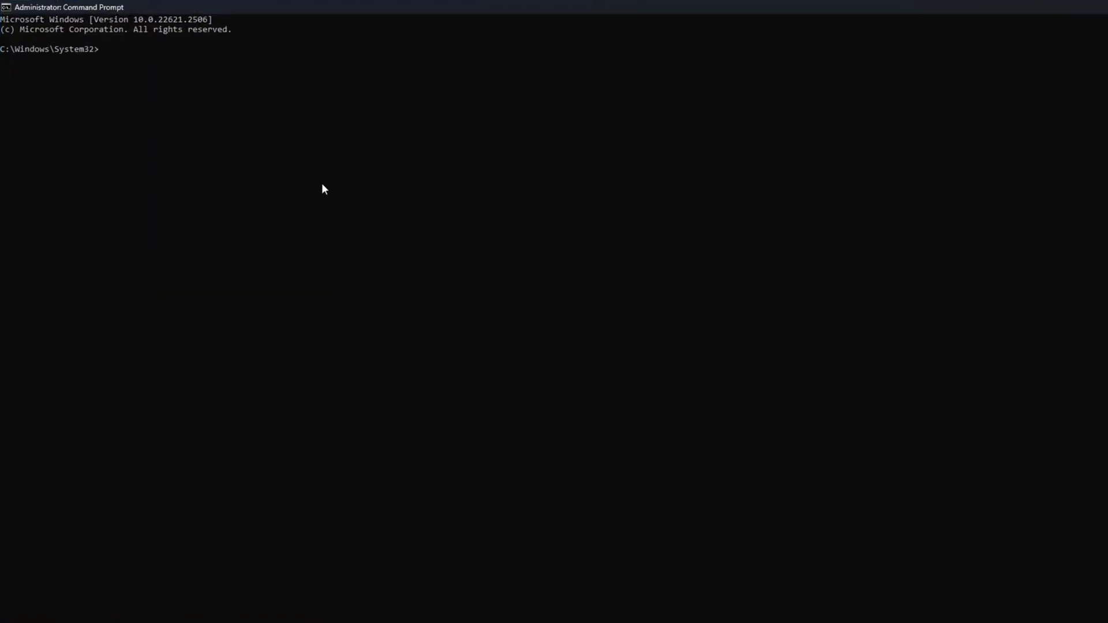
# Run ipconfig /flushdns, select the success message, and close the console
pyautogui.write('ipconfi')
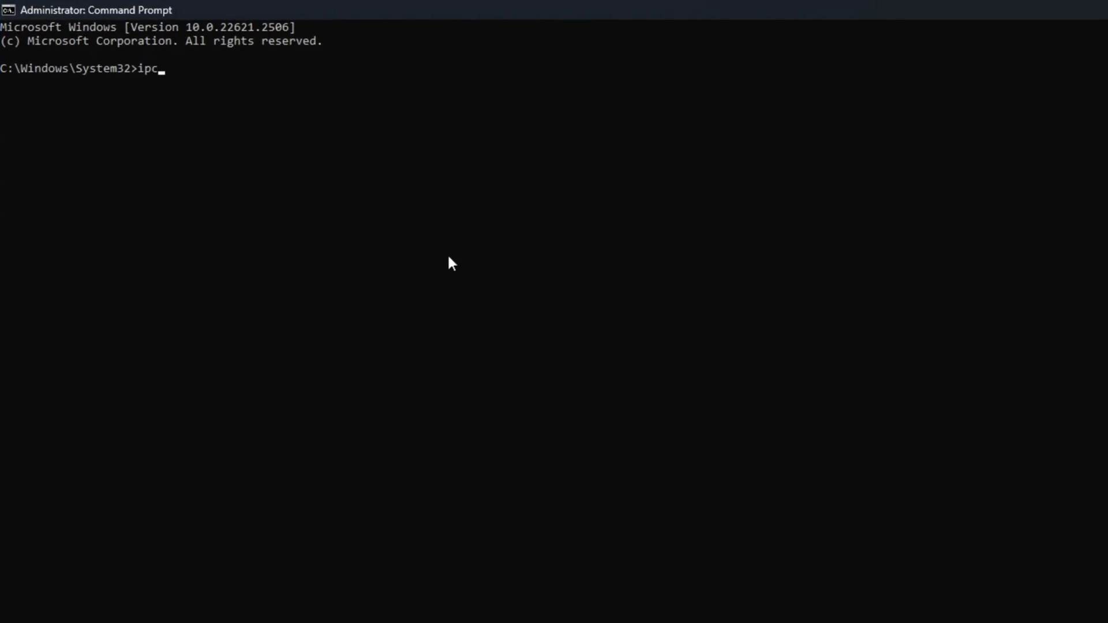
pyautogui.write('g /f')
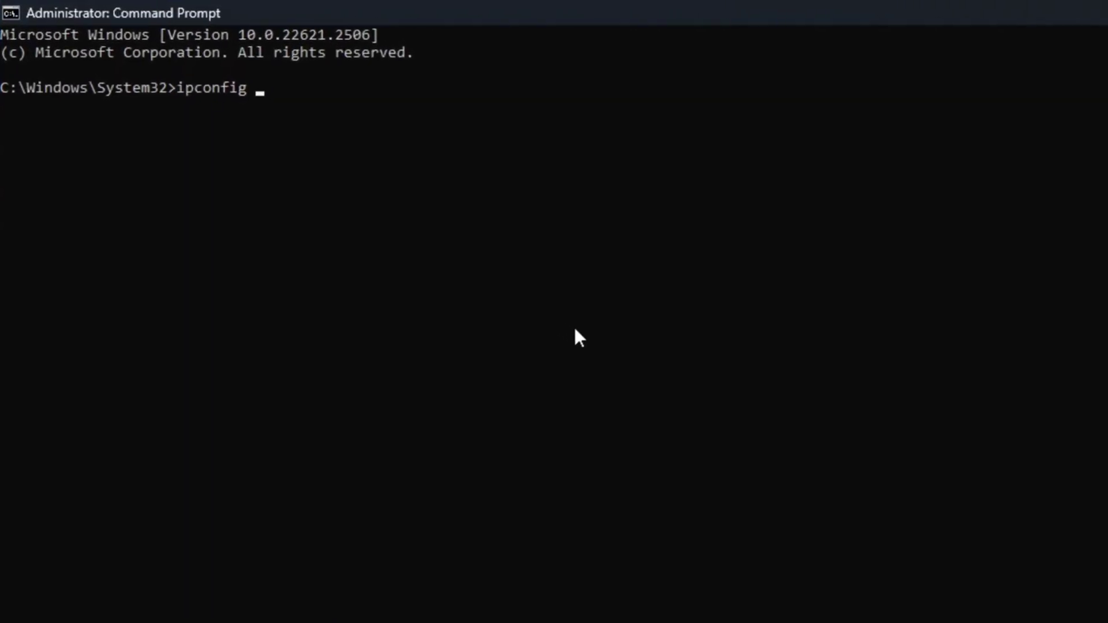
pyautogui.write('lu')
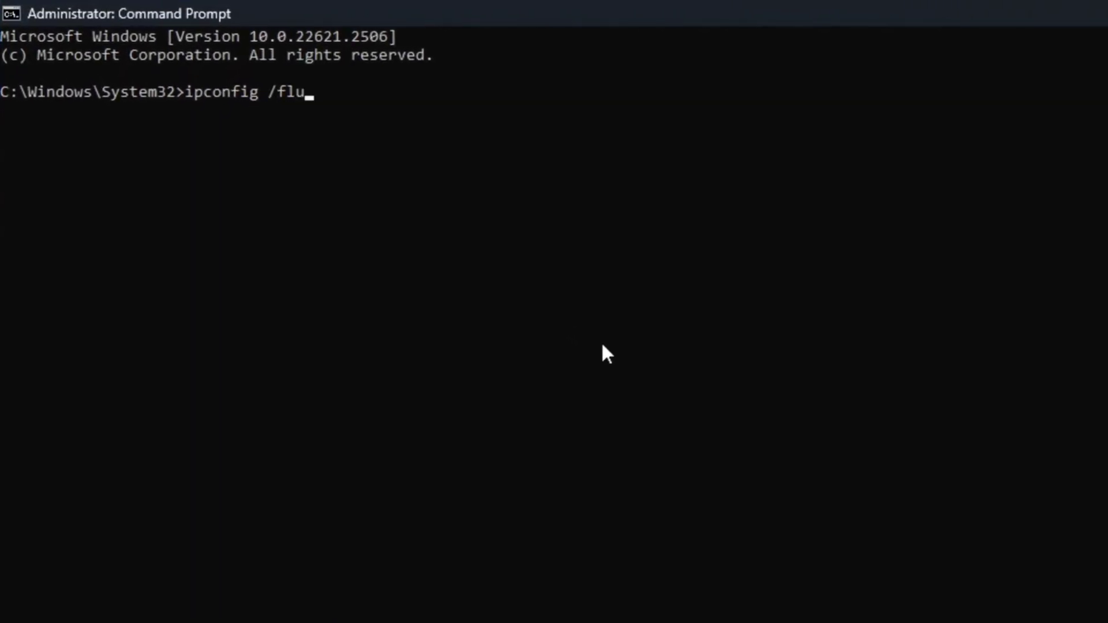
pyautogui.write('shdns')
pyautogui.press('Return')
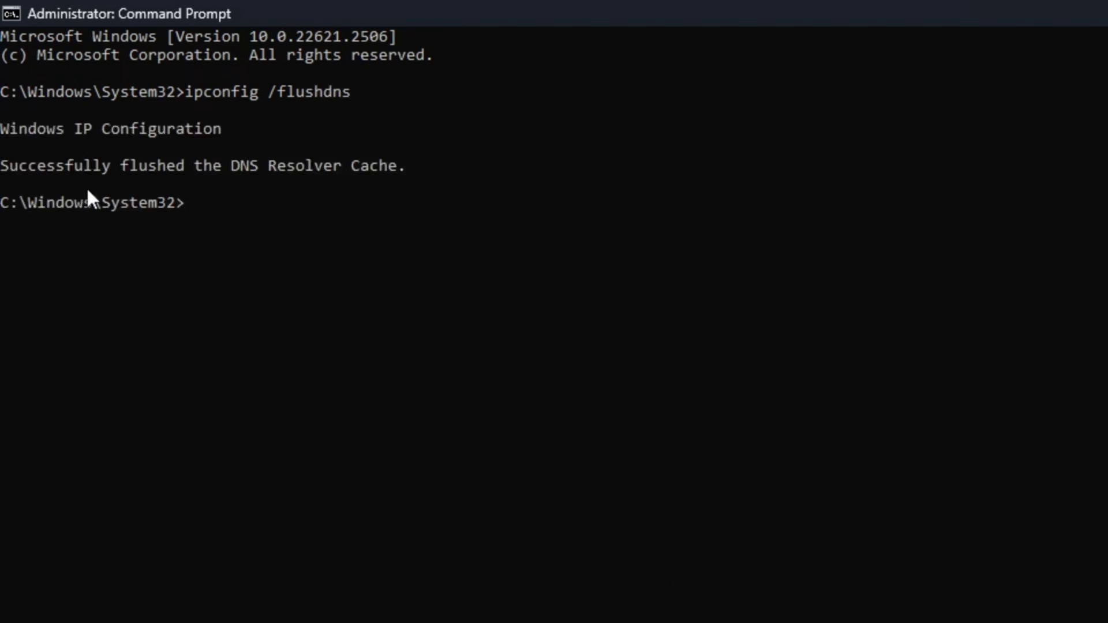
pyautogui.click(2, 169)
pyautogui.moveTo(2, 169); pyautogui.dragTo(416, 179)
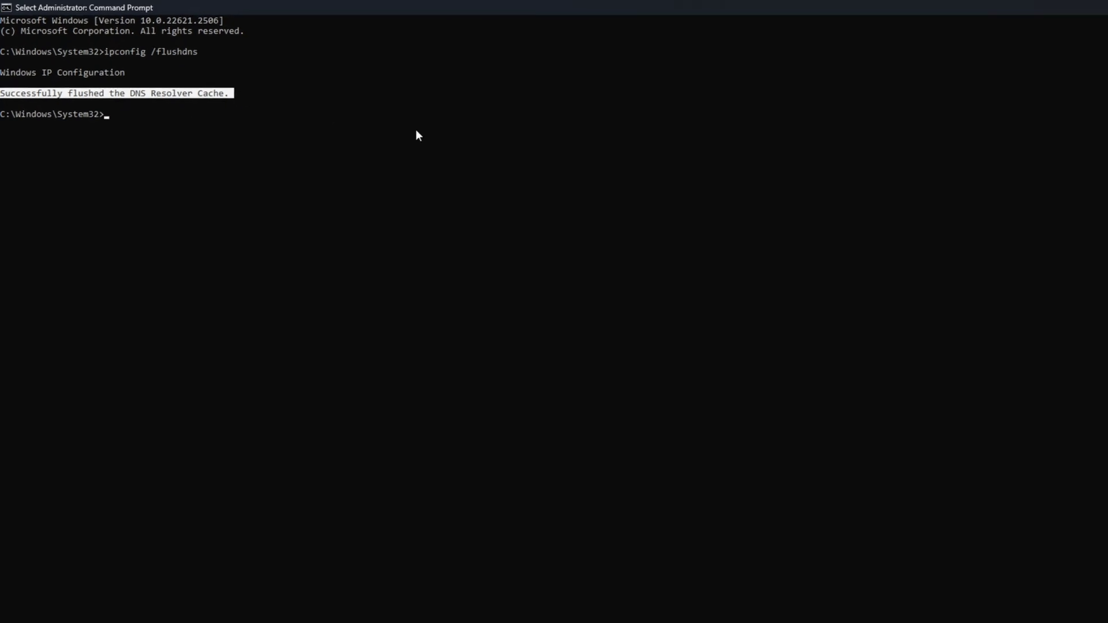
pyautogui.click(1093, 8)
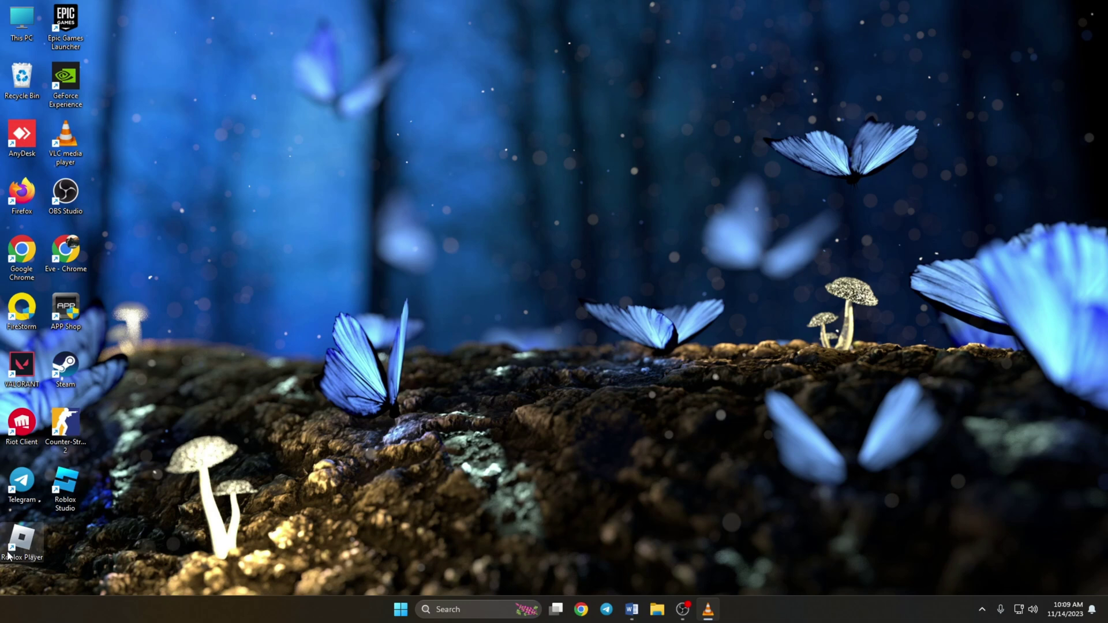
# Open a maximized Command Prompt, ping 1.1.1.1, and copy its round-trip times line
pyautogui.click(459, 610)
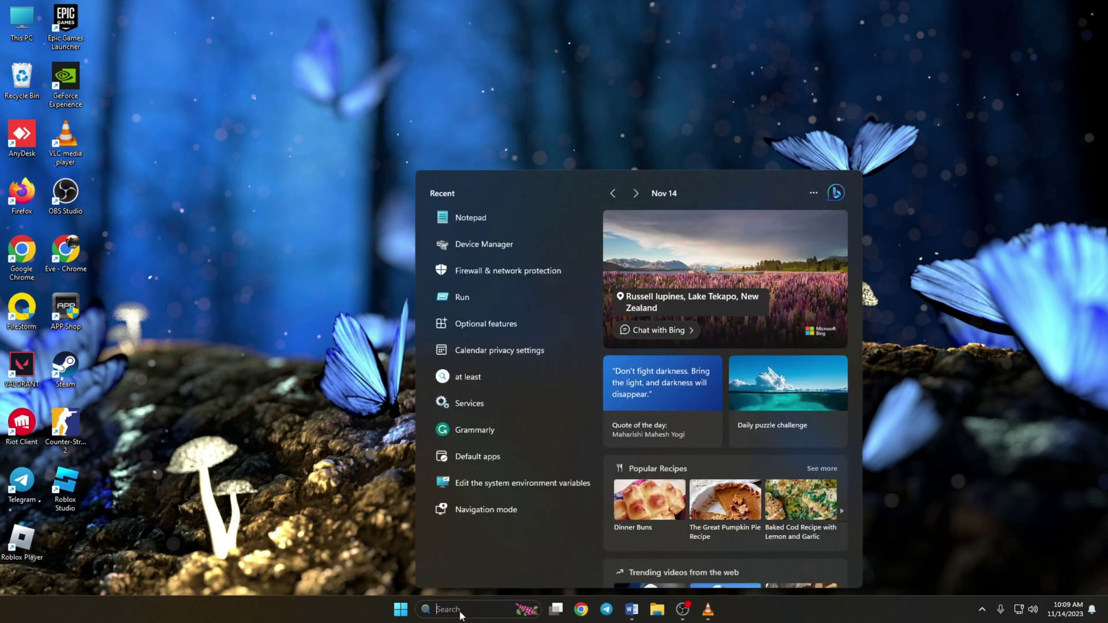
pyautogui.write('cmd')
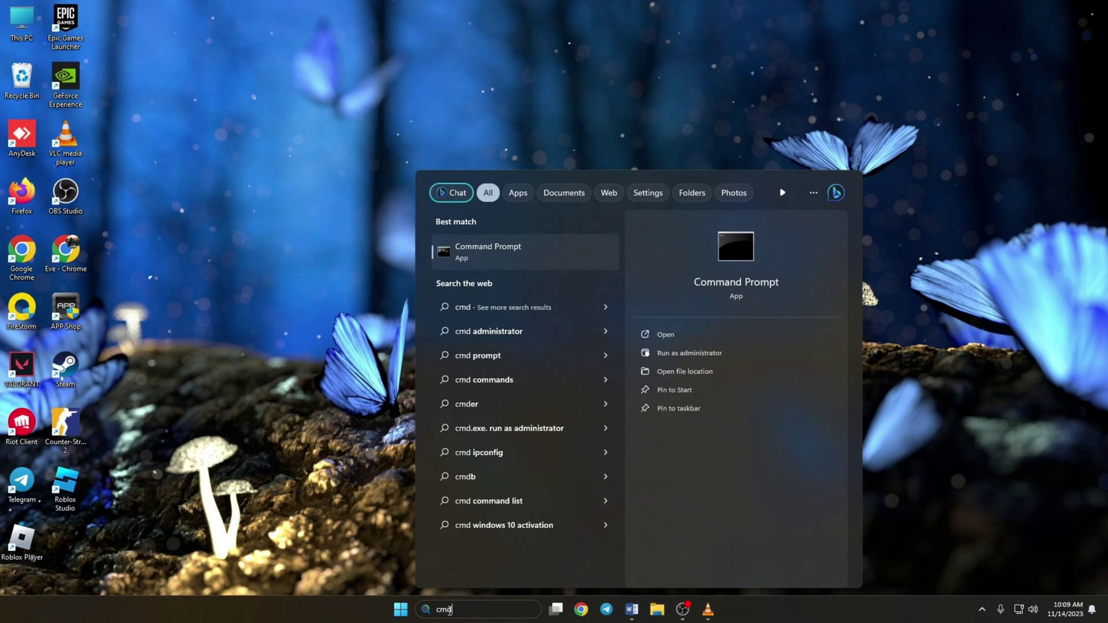
pyautogui.click(504, 250)
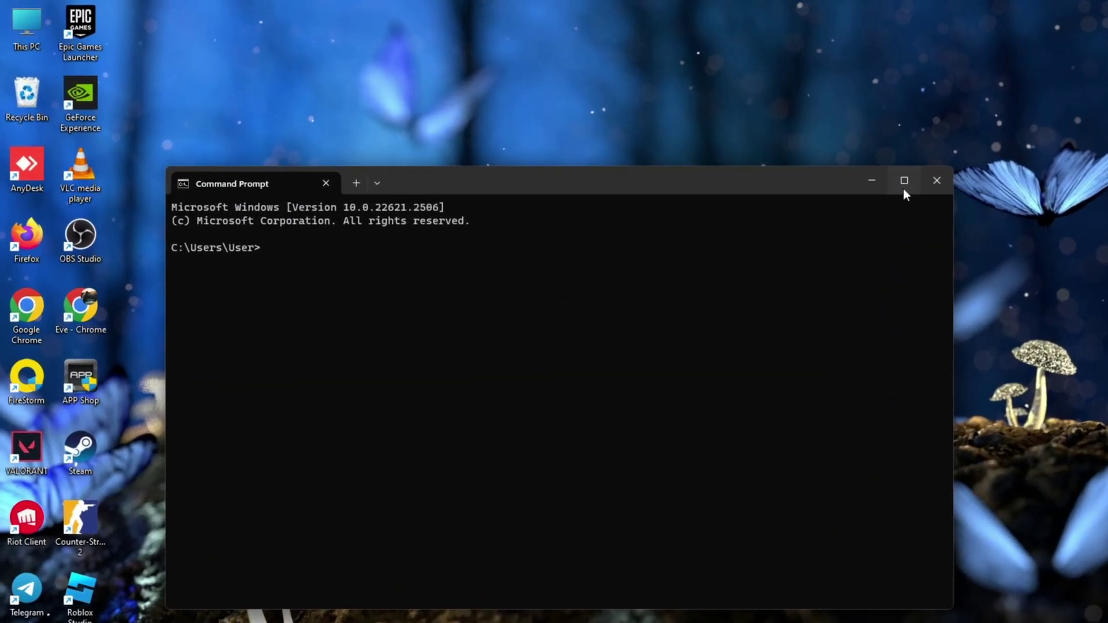
pyautogui.click(743, 149)
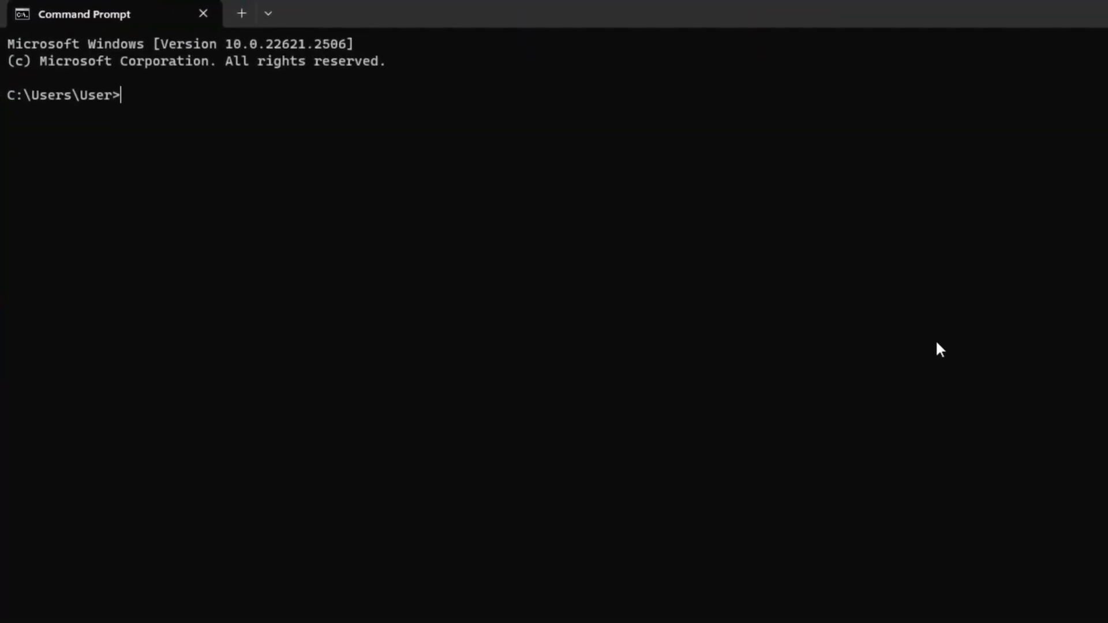
pyautogui.write('ping ')
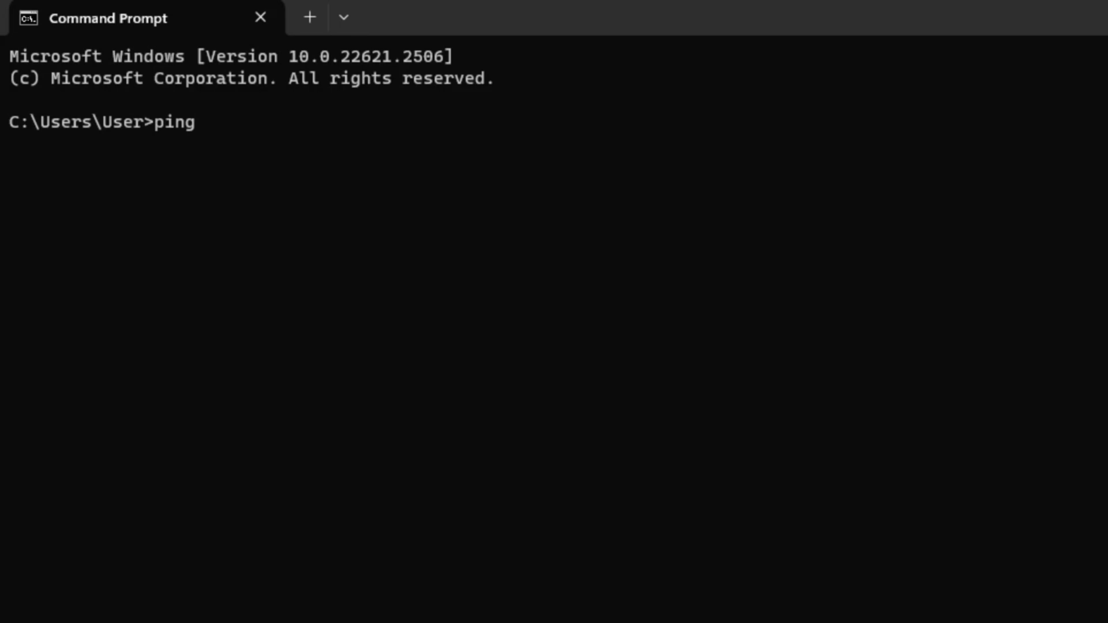
pyautogui.write('1.1.1.1')
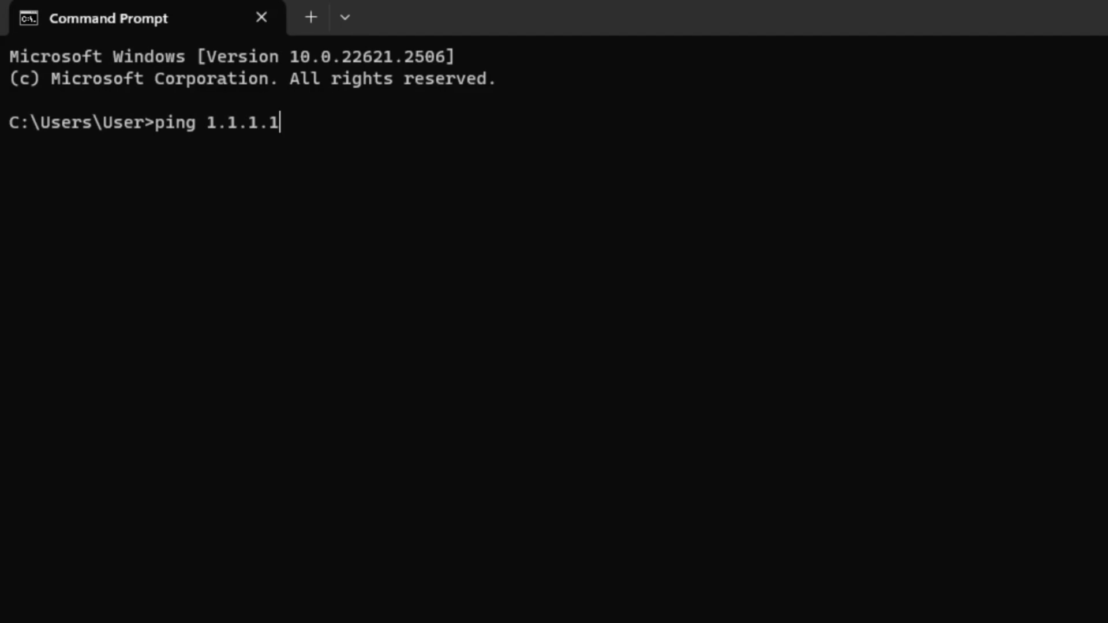
pyautogui.press('Return')
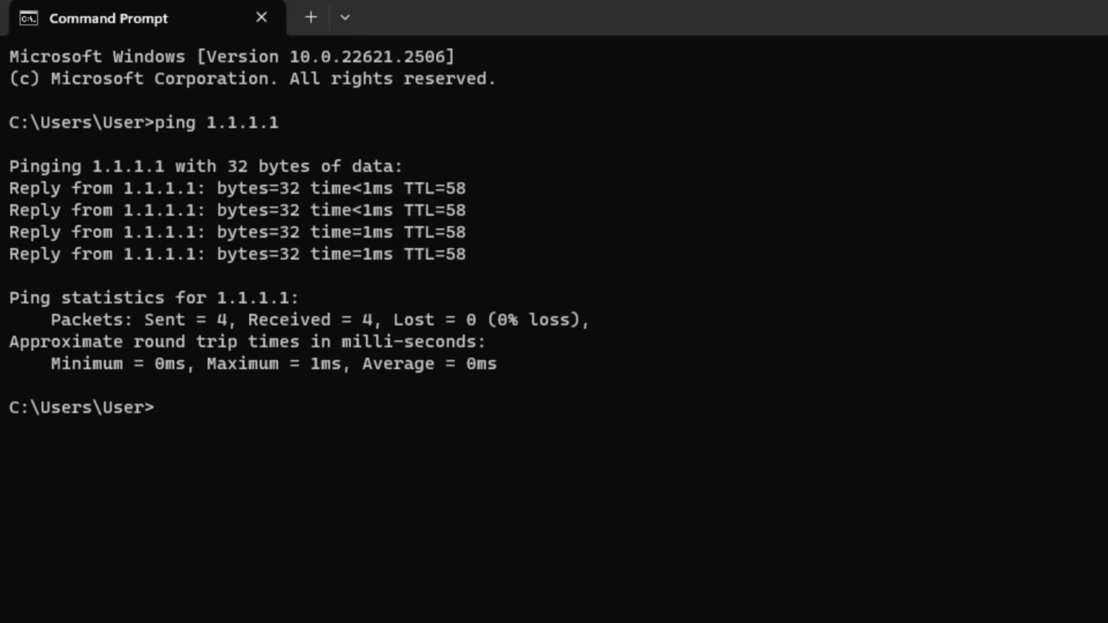
pyautogui.moveTo(52, 371); pyautogui.dragTo(521, 363)
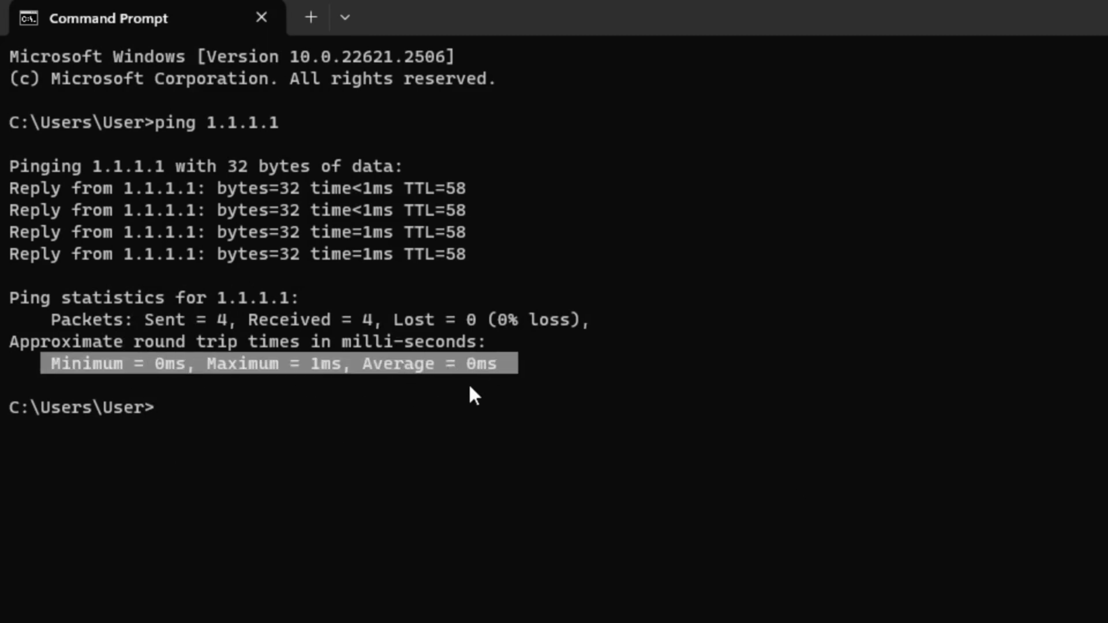
pyautogui.hotkey('ctrl', 'c')
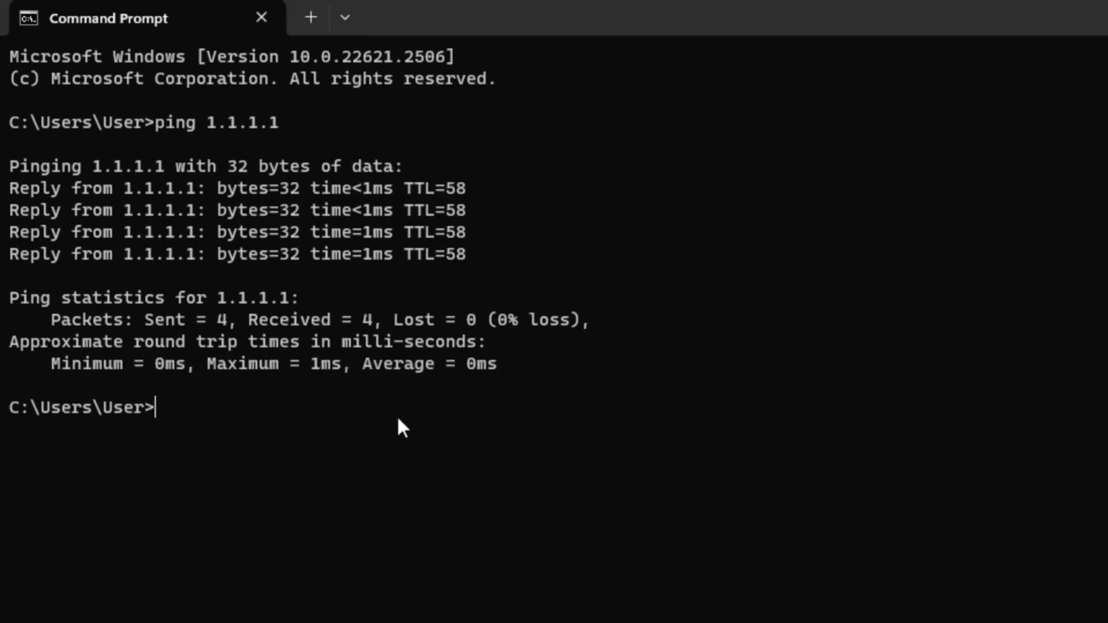
# Ping 8.8.8.8 and select its round-trip times line
pyautogui.write('ping 8.8.8.8')
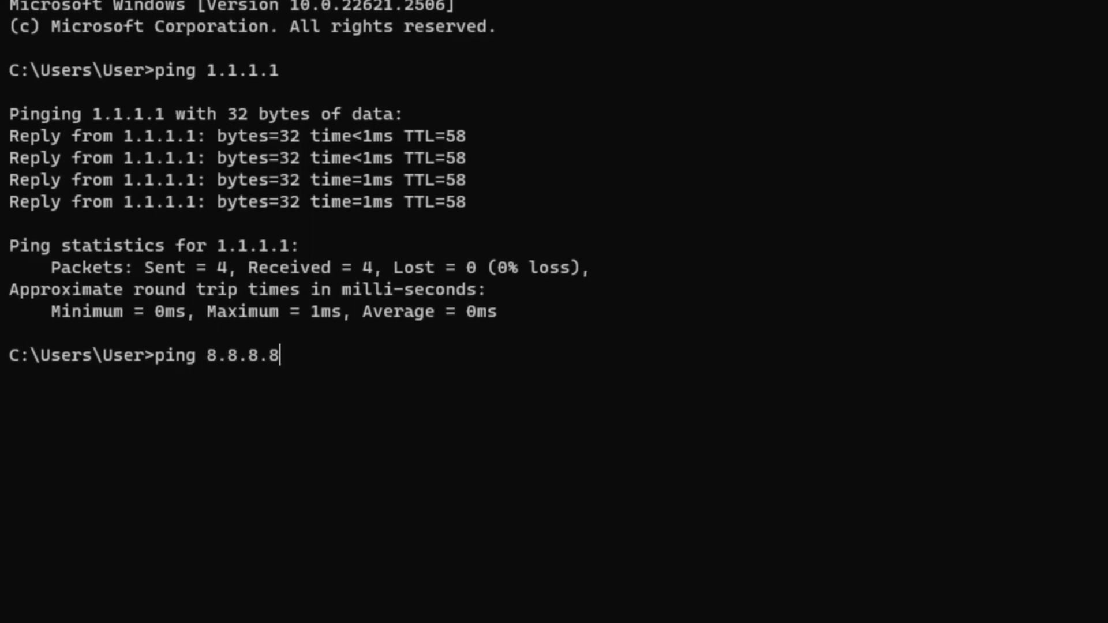
pyautogui.press('Return')
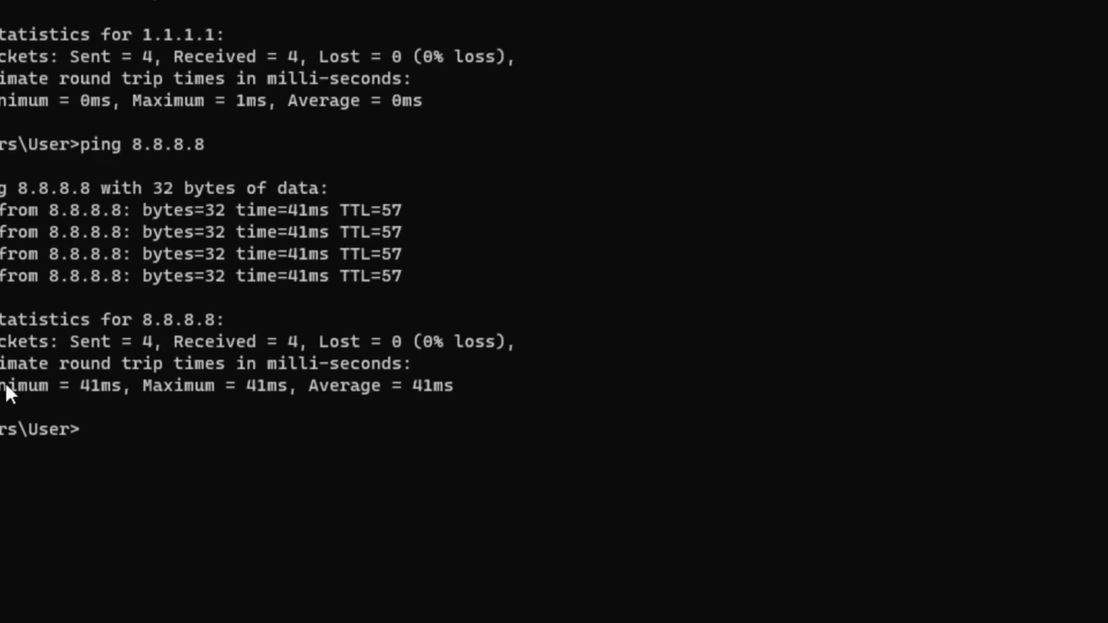
pyautogui.moveTo(44, 407); pyautogui.dragTo(525, 411)
# Open the Ethernet connection's details under Network & internet in Settings
pyautogui.click(387, 612)
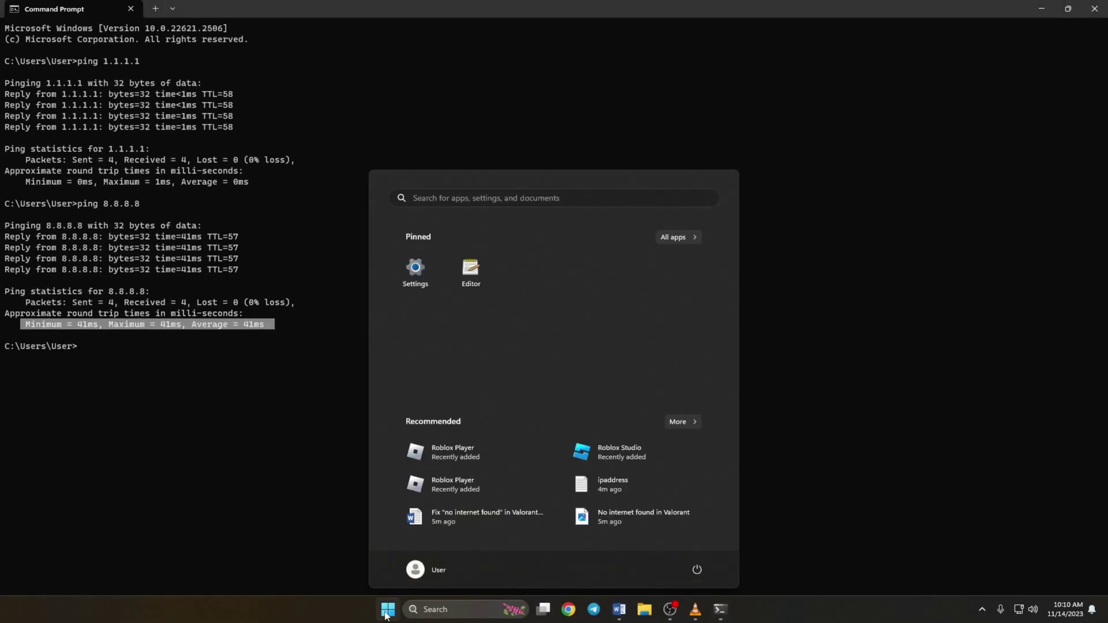
pyautogui.click(417, 276)
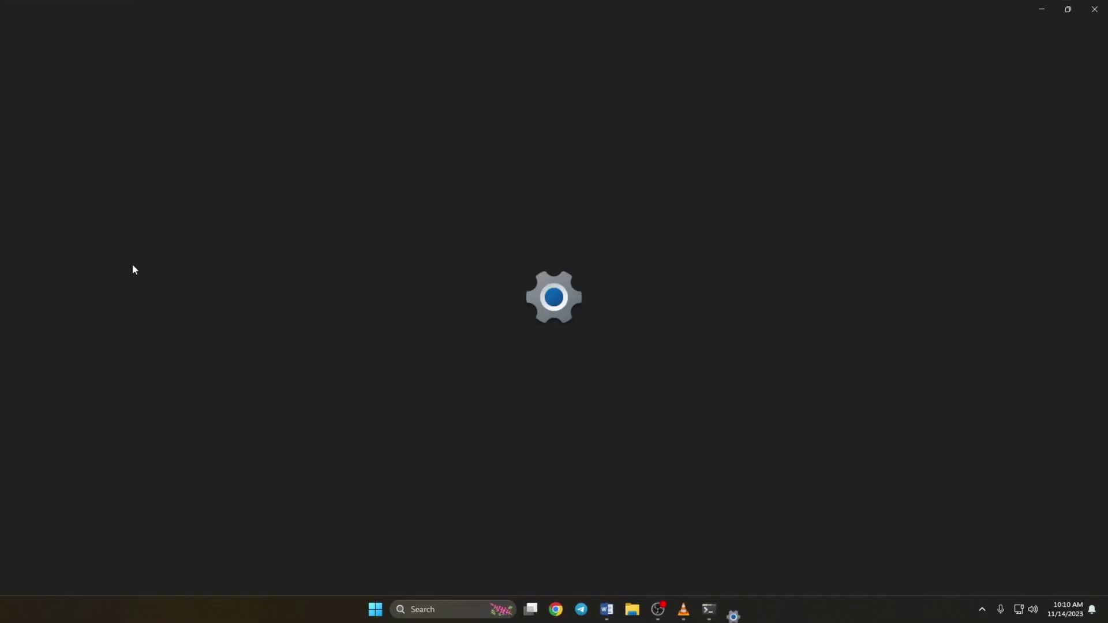
pyautogui.click(91, 196)
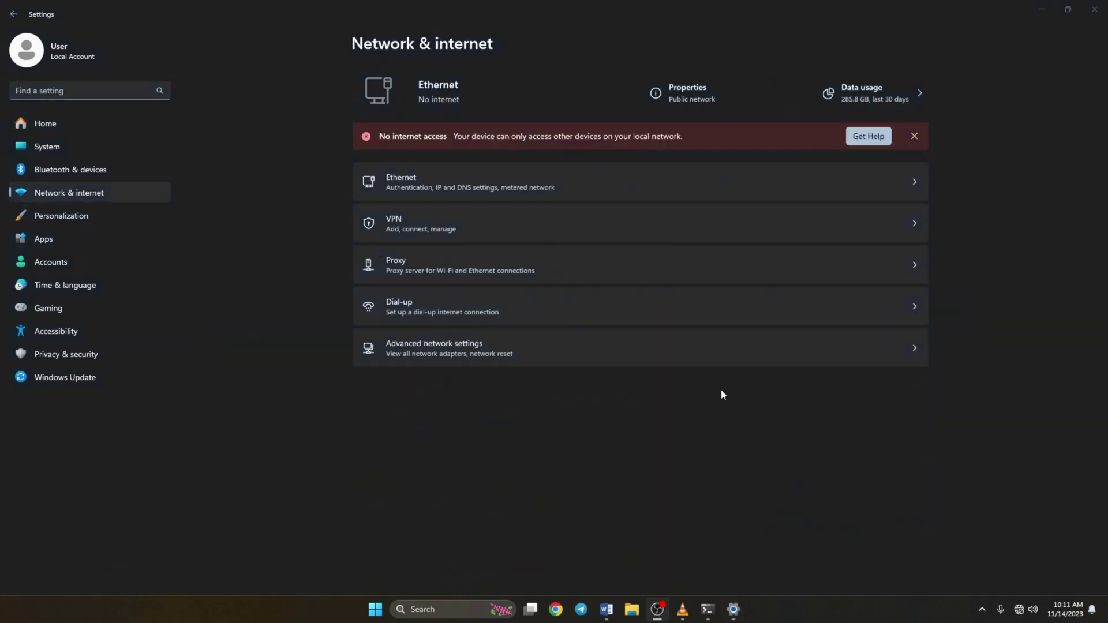
pyautogui.click(417, 184)
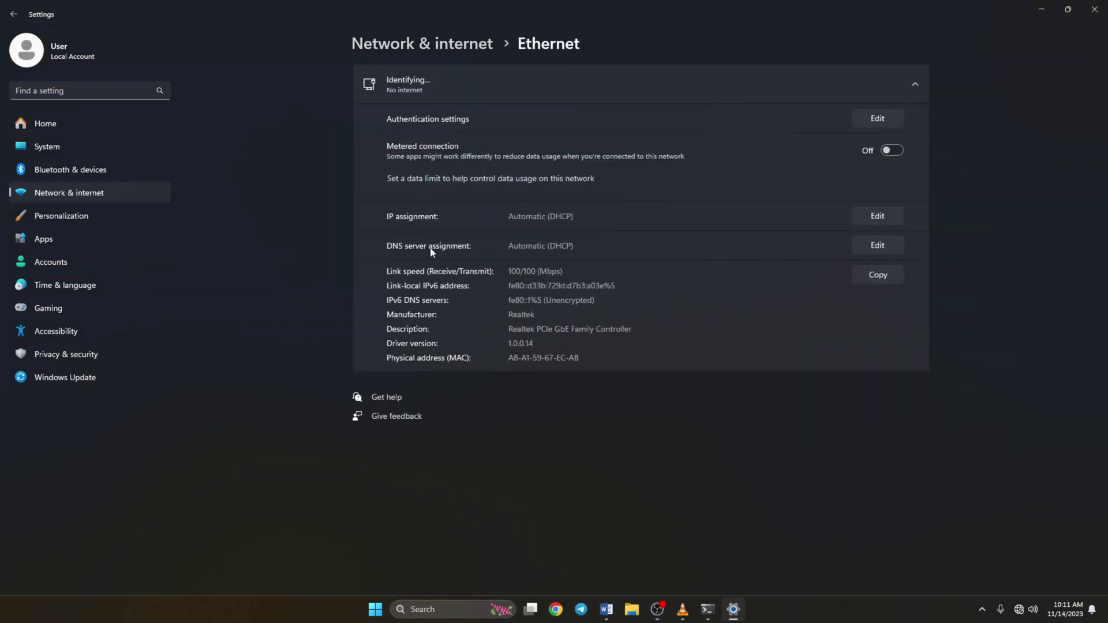
# Switch DNS to Manual IPv4 with 8.8.8.8 preferred and 8.8.4.4 alternate, and save
pyautogui.click(873, 249)
pyautogui.click(485, 277)
pyautogui.click(498, 297)
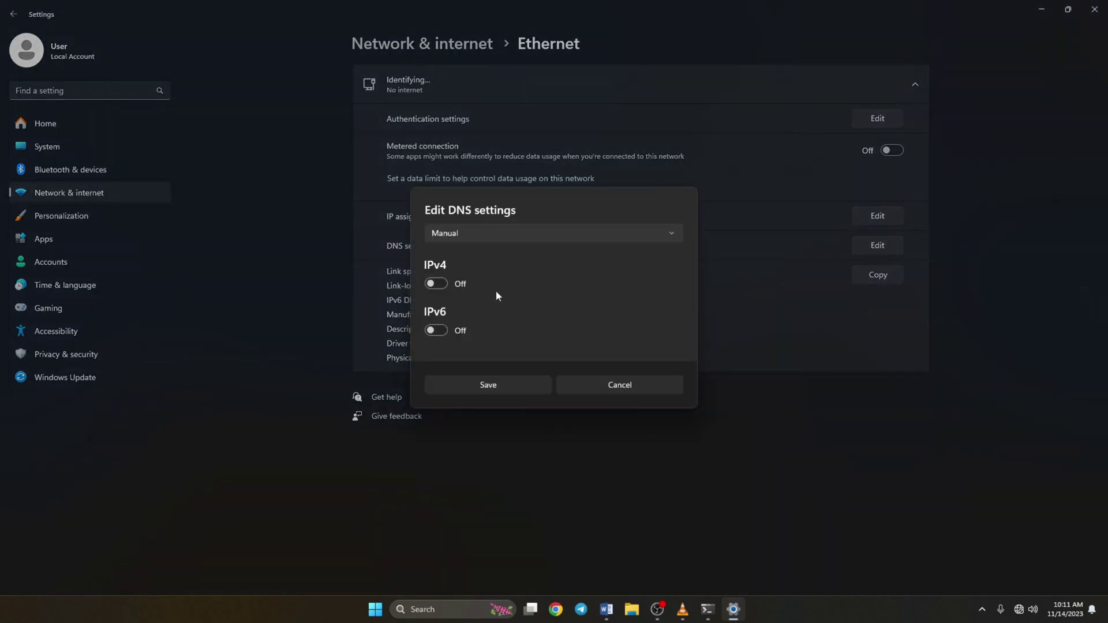
pyautogui.click(443, 284)
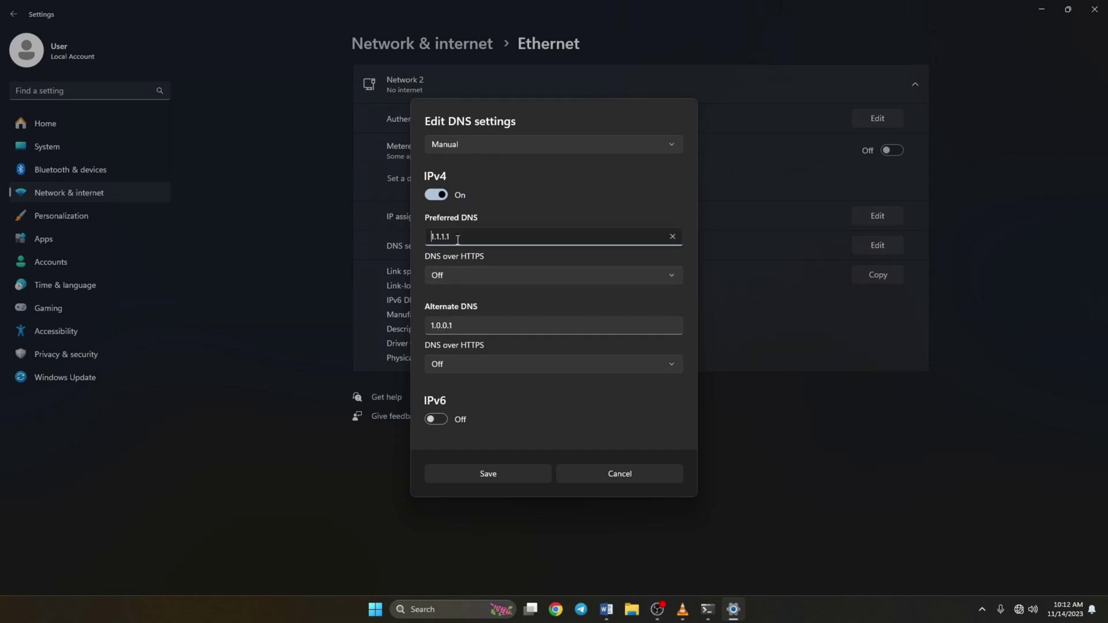
pyautogui.write('8.8.8.8')
pyautogui.press('Tab')
pyautogui.press('Tab')
pyautogui.press('BackSpace')
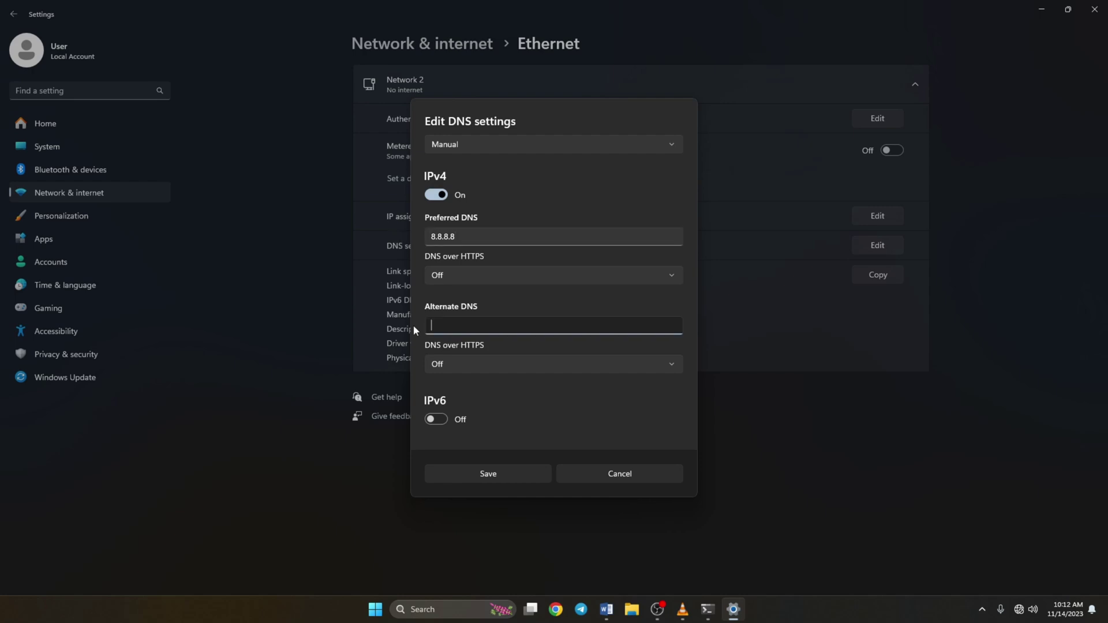
pyautogui.write('8.8.4.4')
pyautogui.click(501, 477)
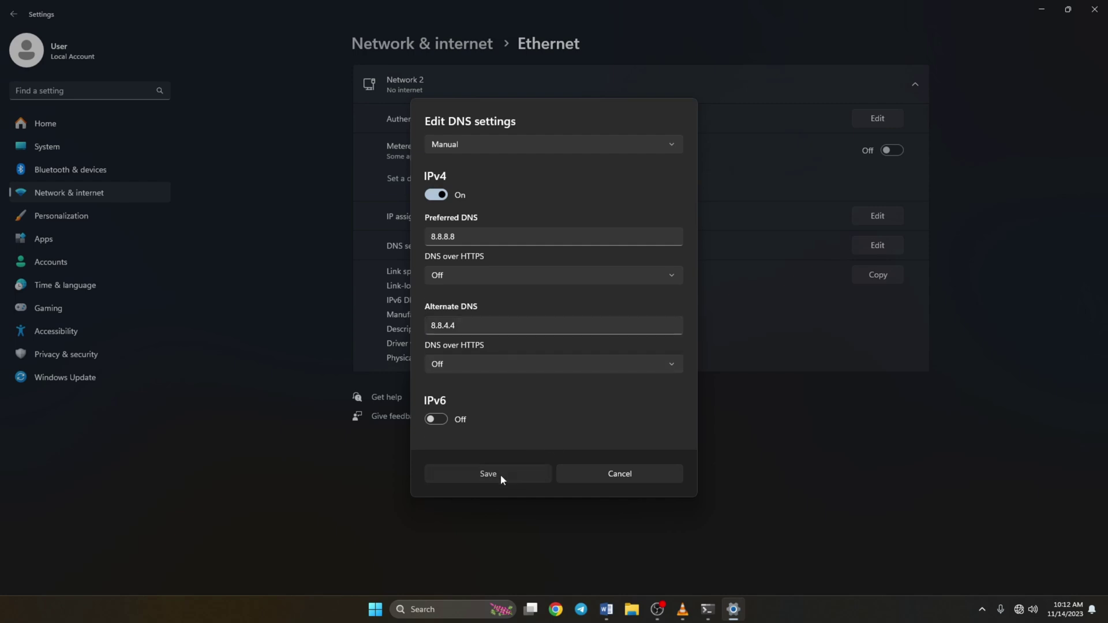
# Look at the Start menu power options, then reopen the pinned Settings app
pyautogui.click(376, 609)
pyautogui.click(698, 570)
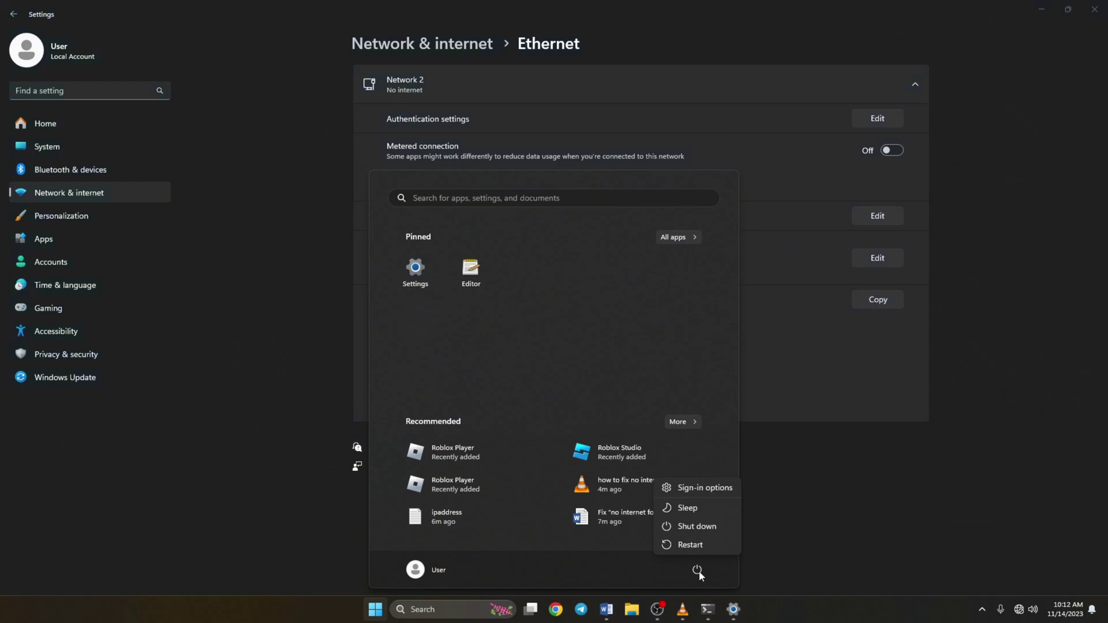
pyautogui.press('Escape')
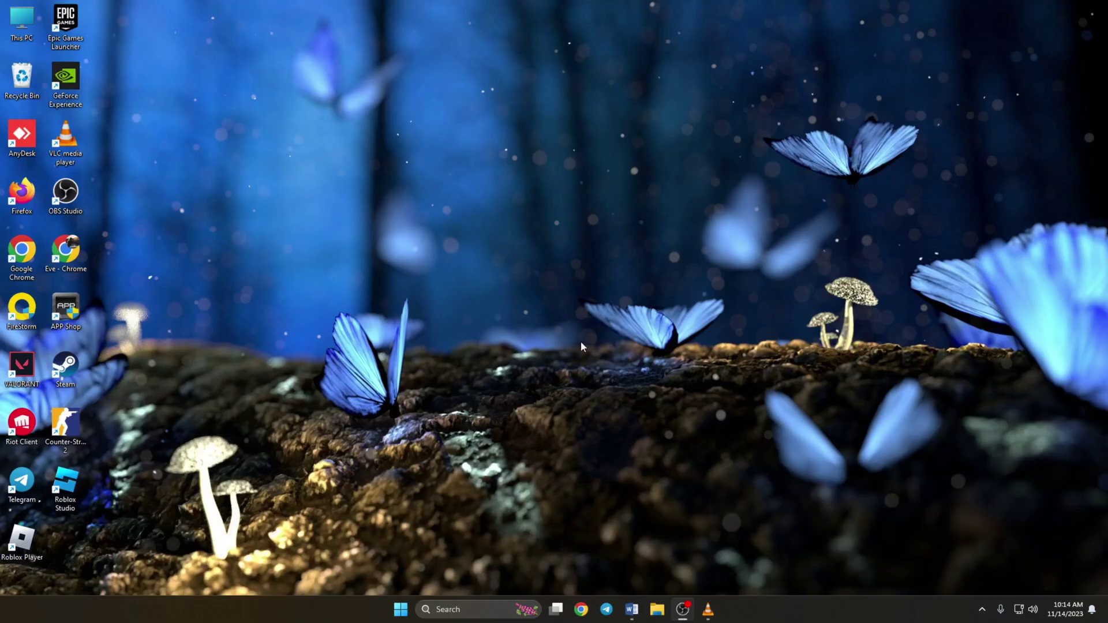
pyautogui.click(393, 608)
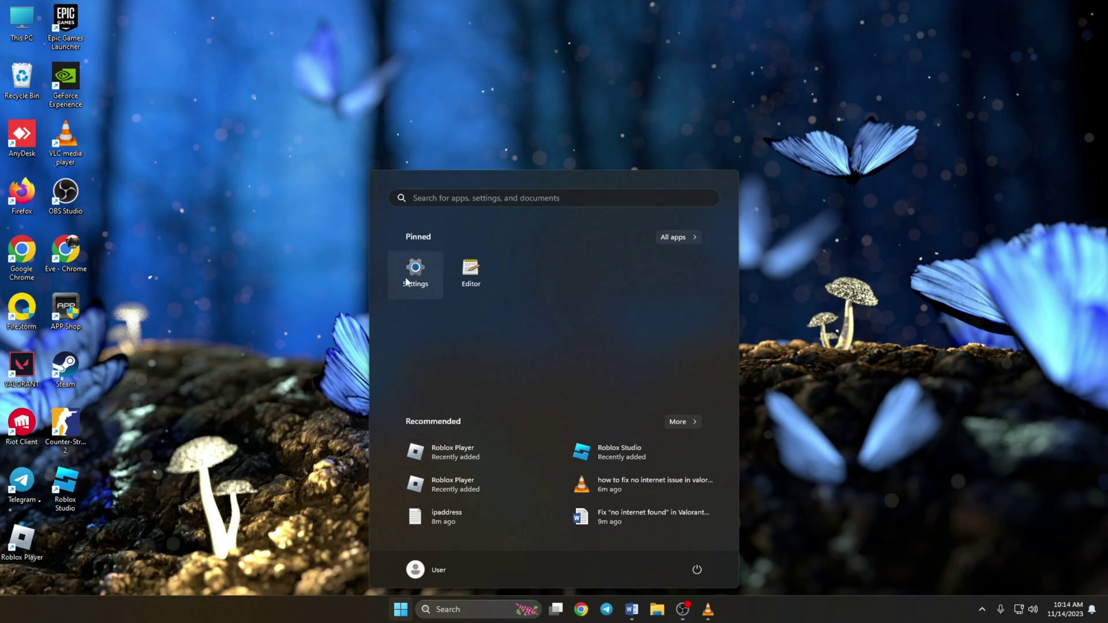
pyautogui.click(412, 276)
# Change the time zone under Date & time to (UTC+03:00) Moscow, St. Petersburg
pyautogui.click(91, 284)
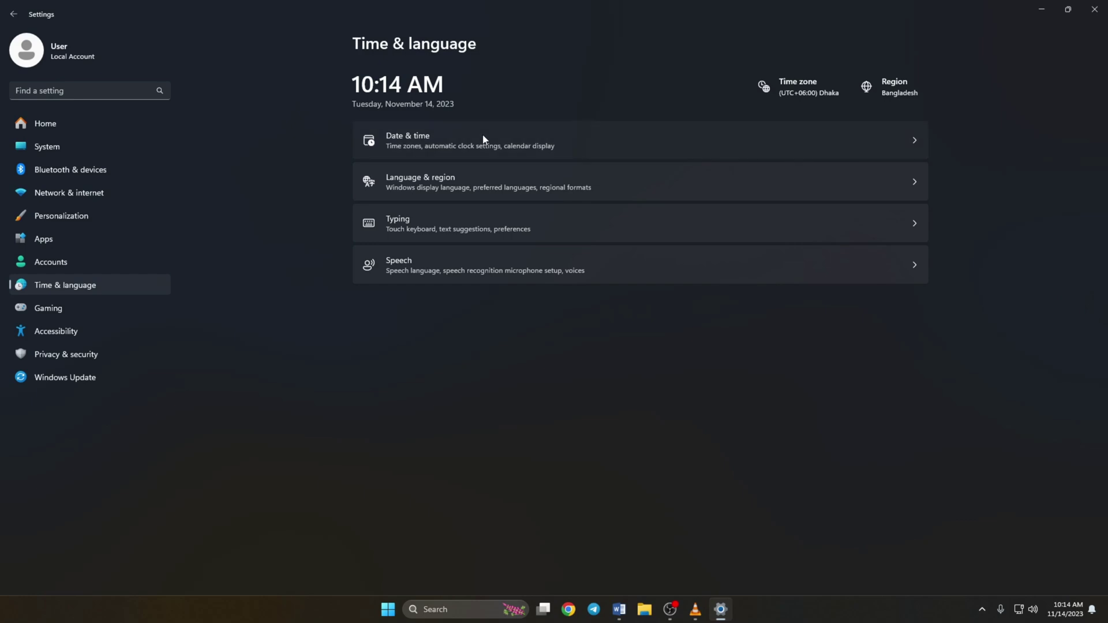
pyautogui.click(484, 139)
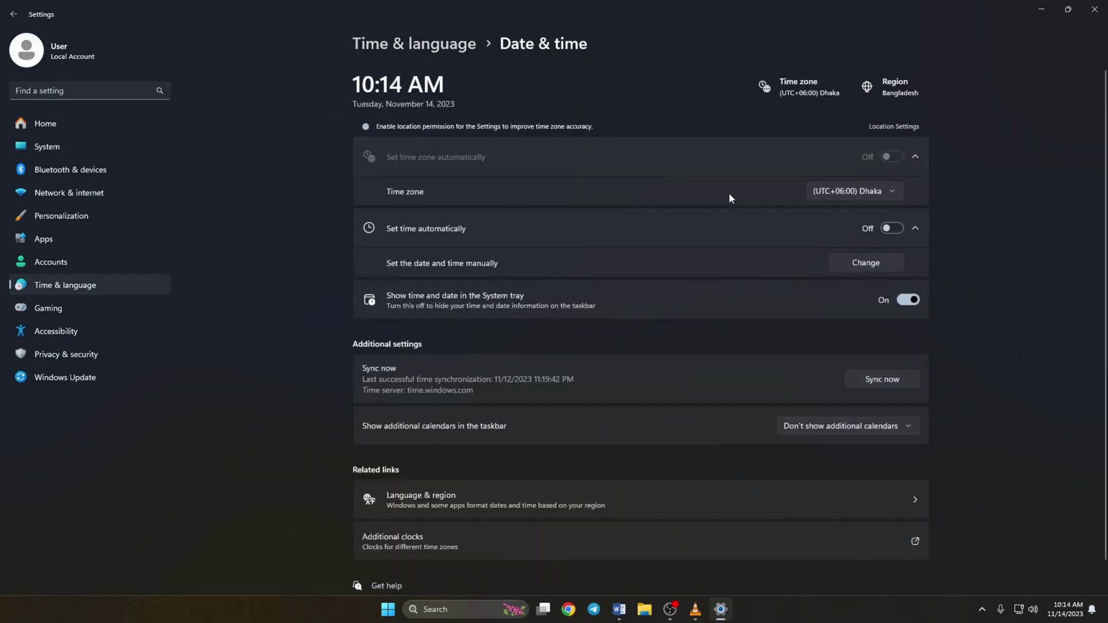
pyautogui.click(821, 193)
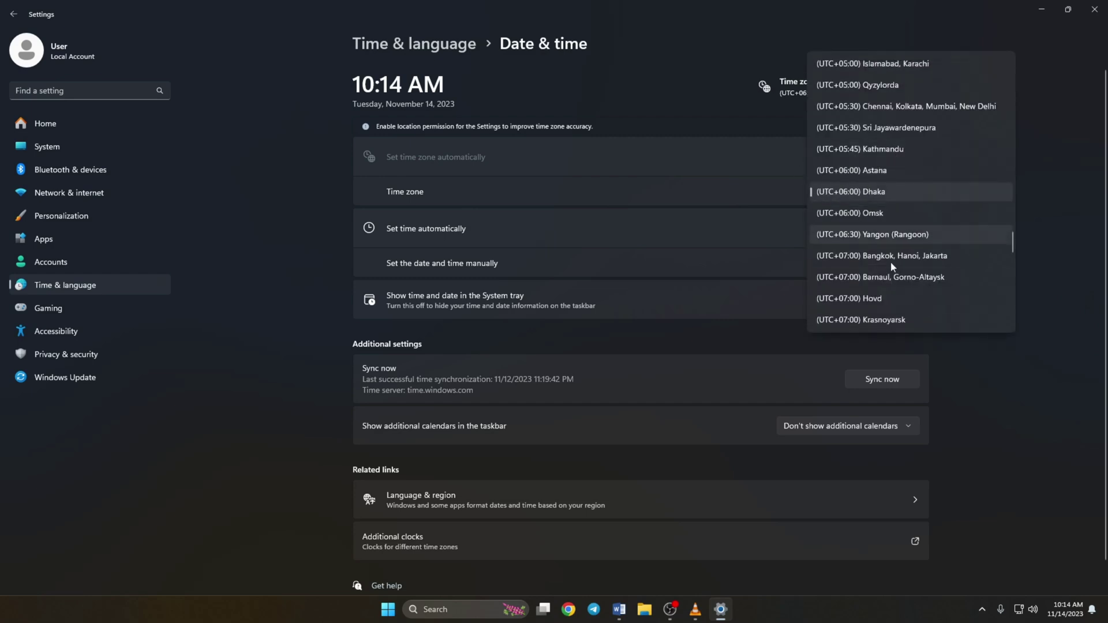
pyautogui.scroll(5, 888, 190)
pyautogui.click(897, 217)
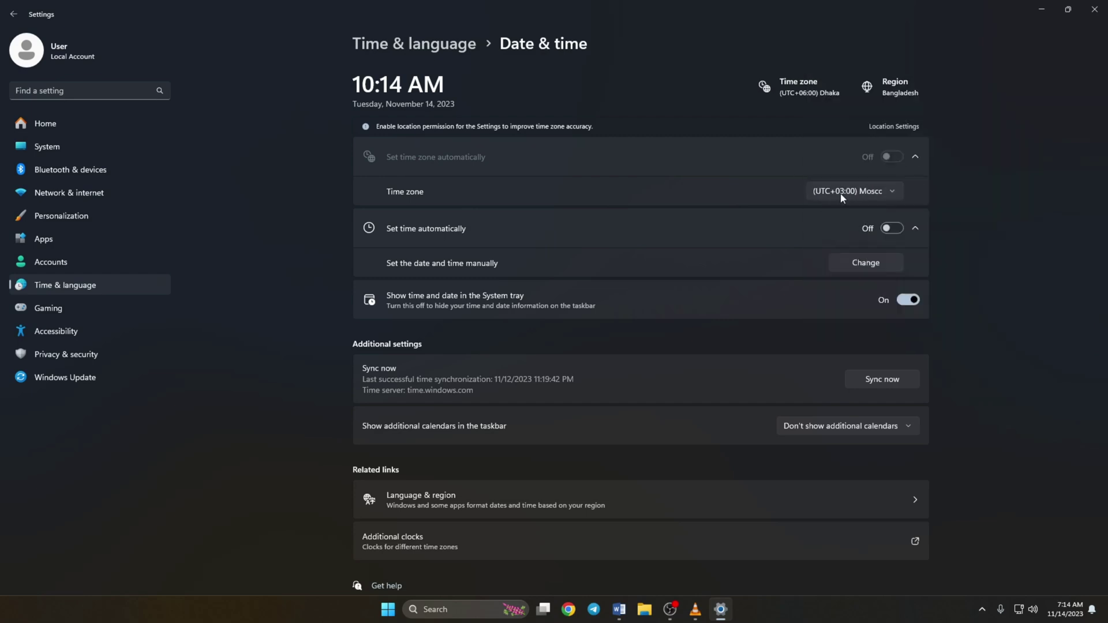
pyautogui.scroll(-1, 667, 251)
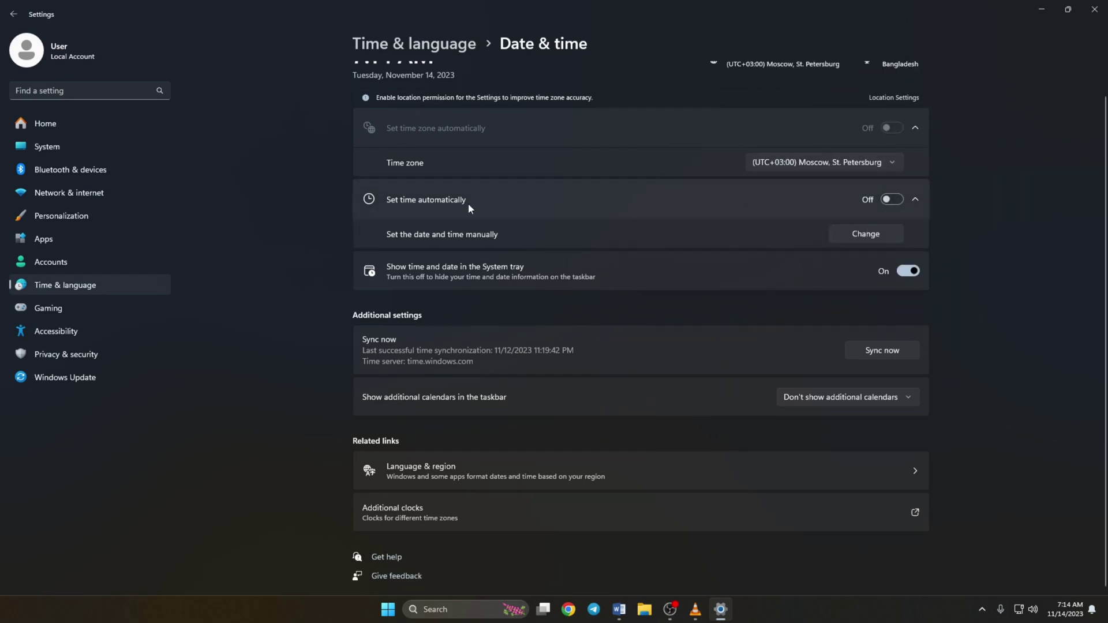
# Turn on Set time automatically, sync the clock now, and close Settings
pyautogui.click(892, 200)
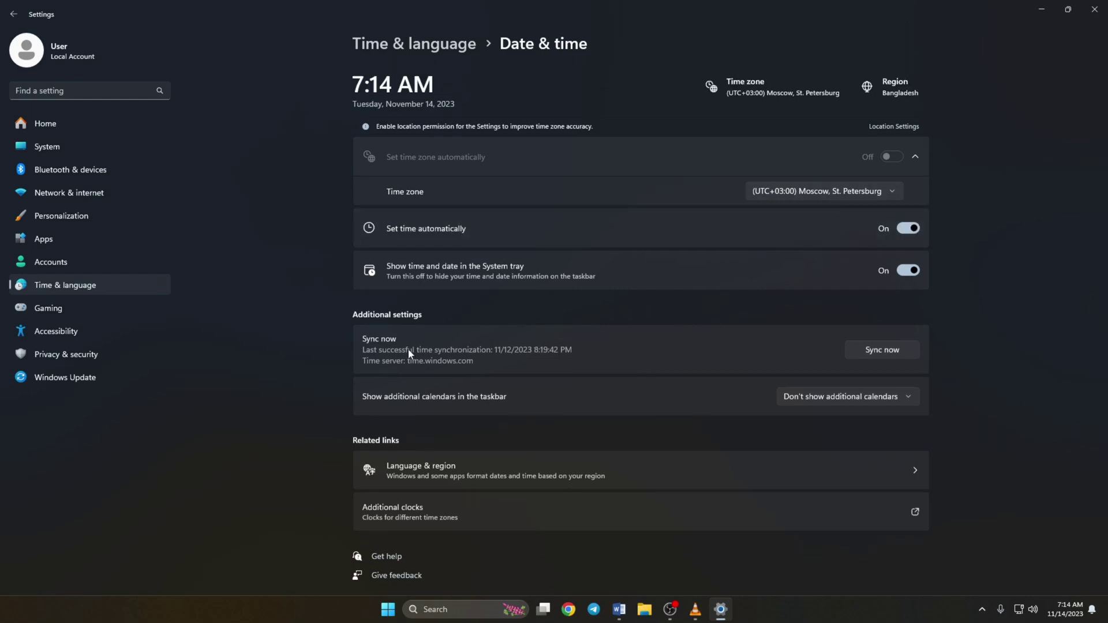
pyautogui.click(864, 349)
pyautogui.click(1095, 10)
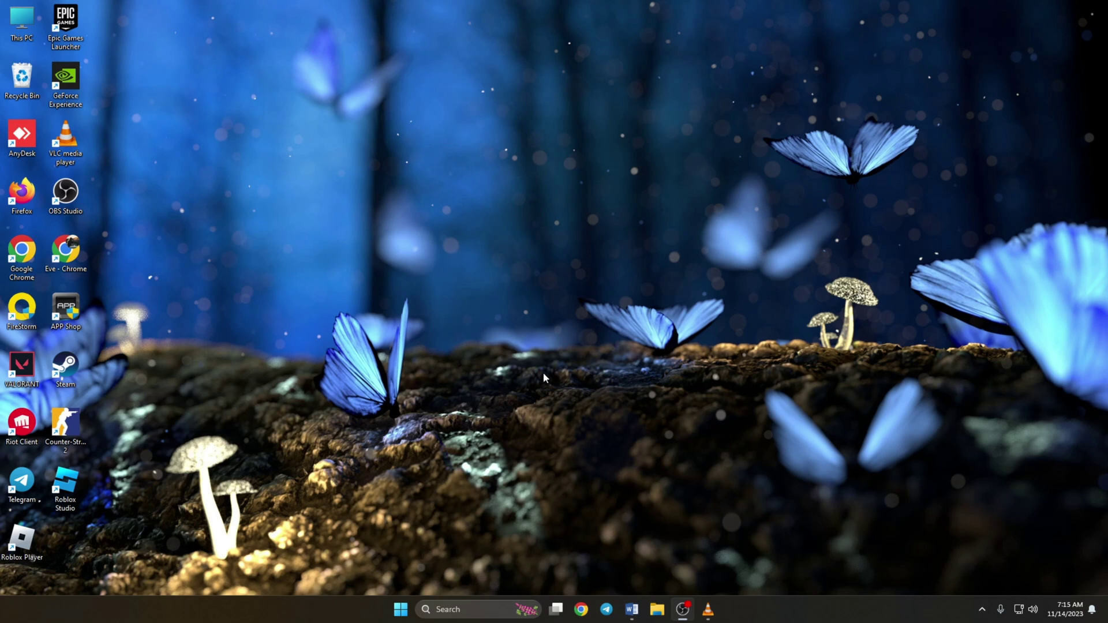
# Run Network reset from Advanced network settings, confirm Yes, and close the sign-out warning
pyautogui.click(399, 607)
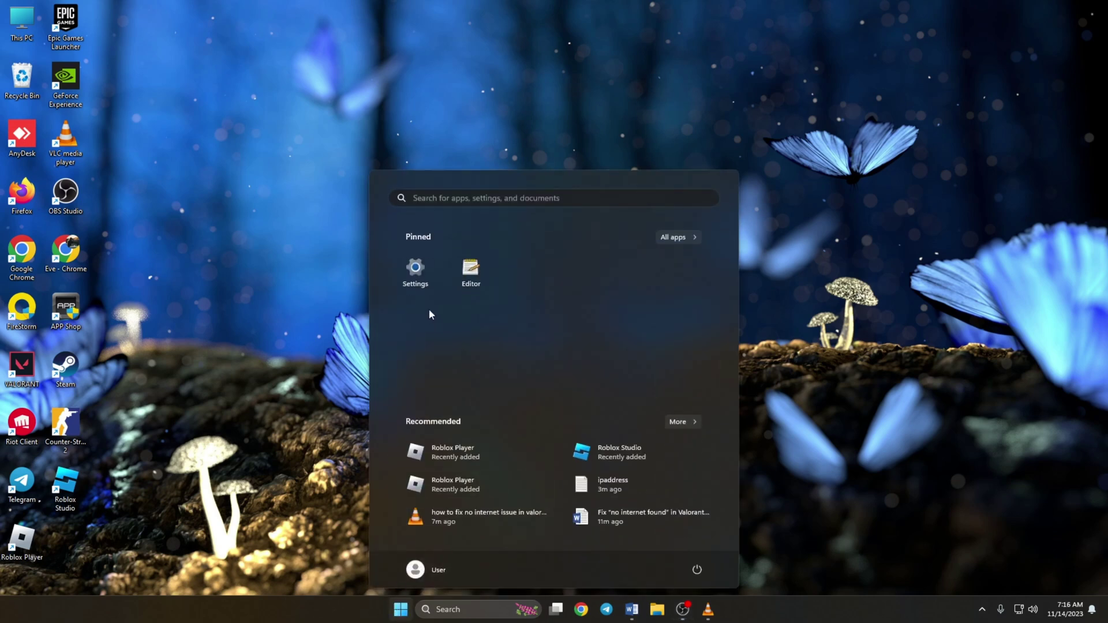
pyautogui.click(421, 284)
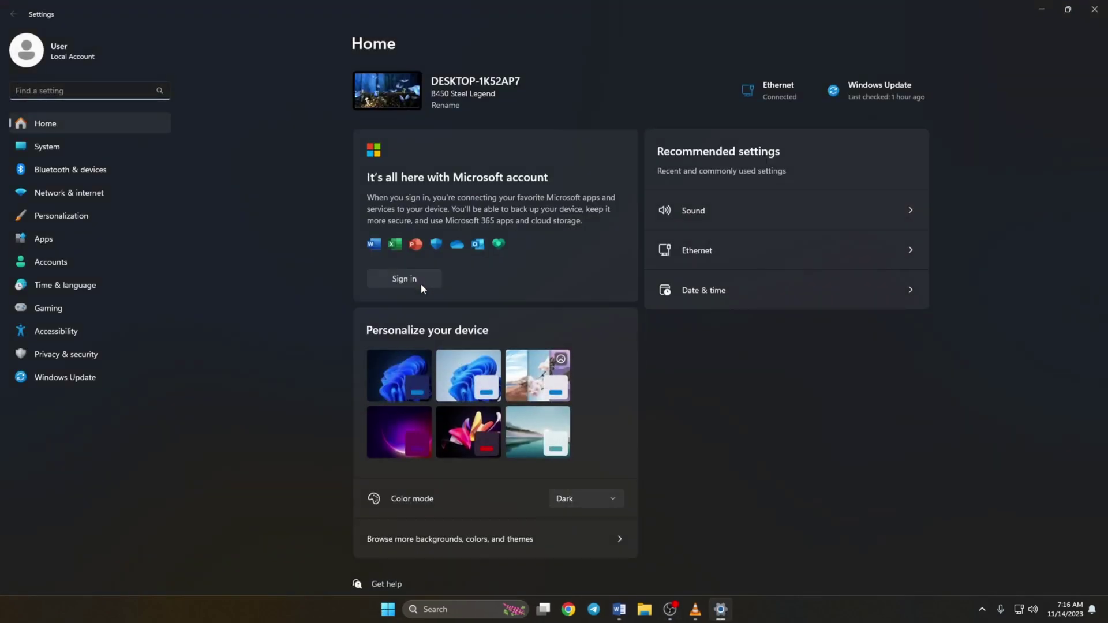
pyautogui.click(68, 199)
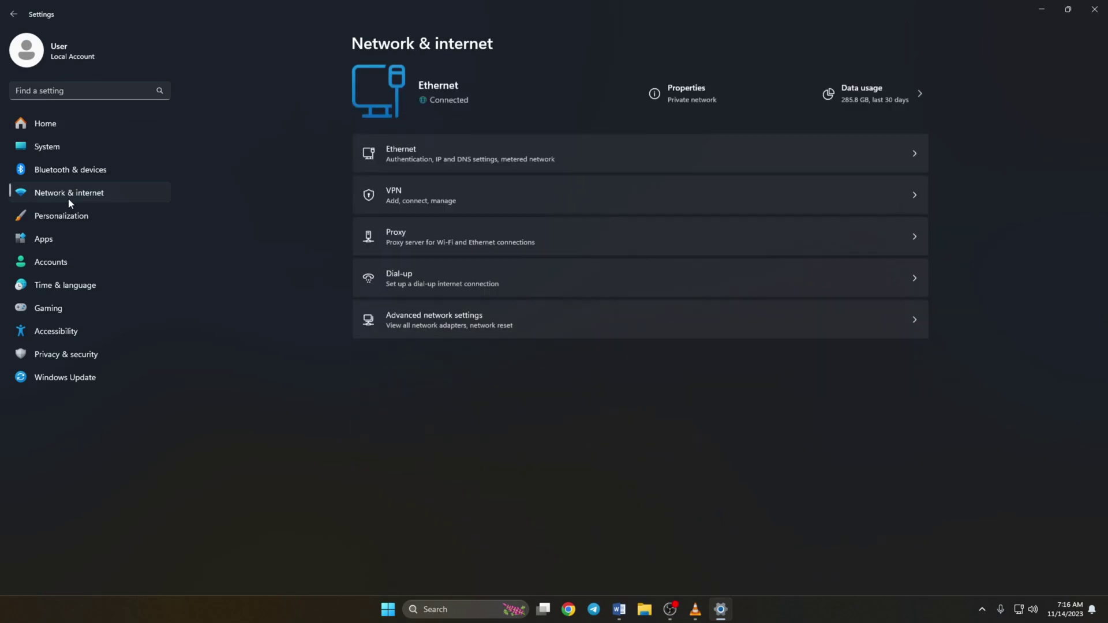
pyautogui.click(480, 333)
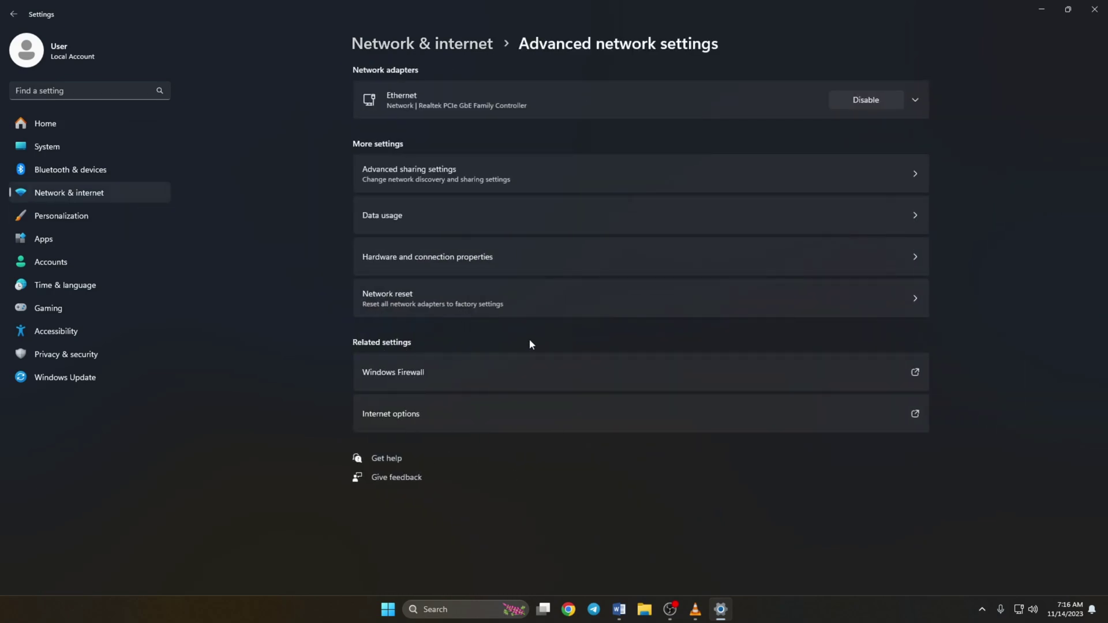
pyautogui.click(470, 300)
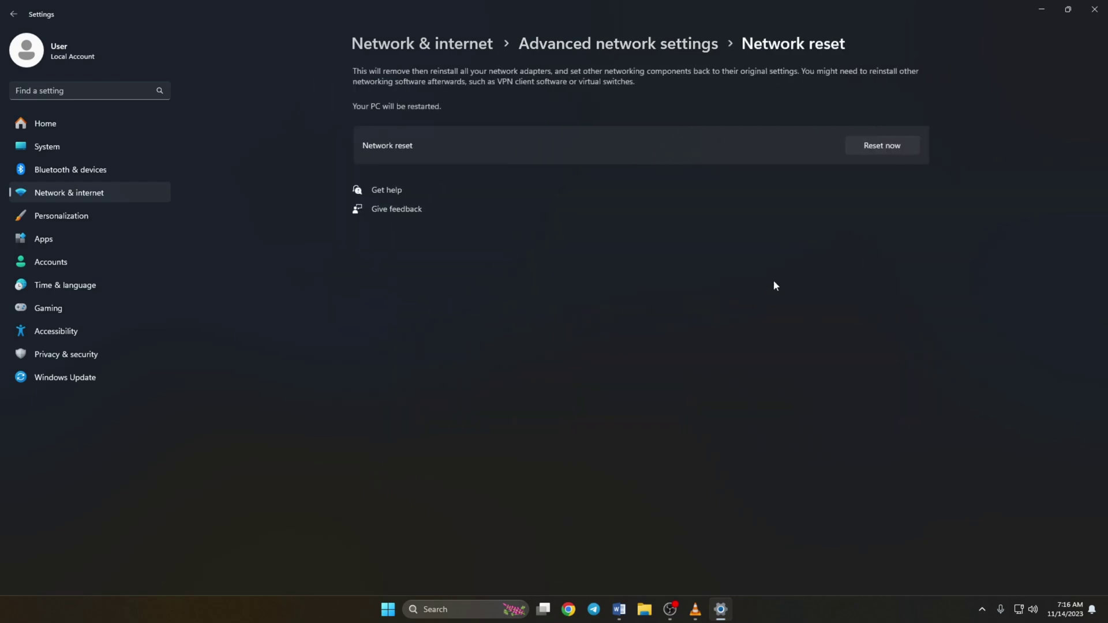
pyautogui.click(874, 151)
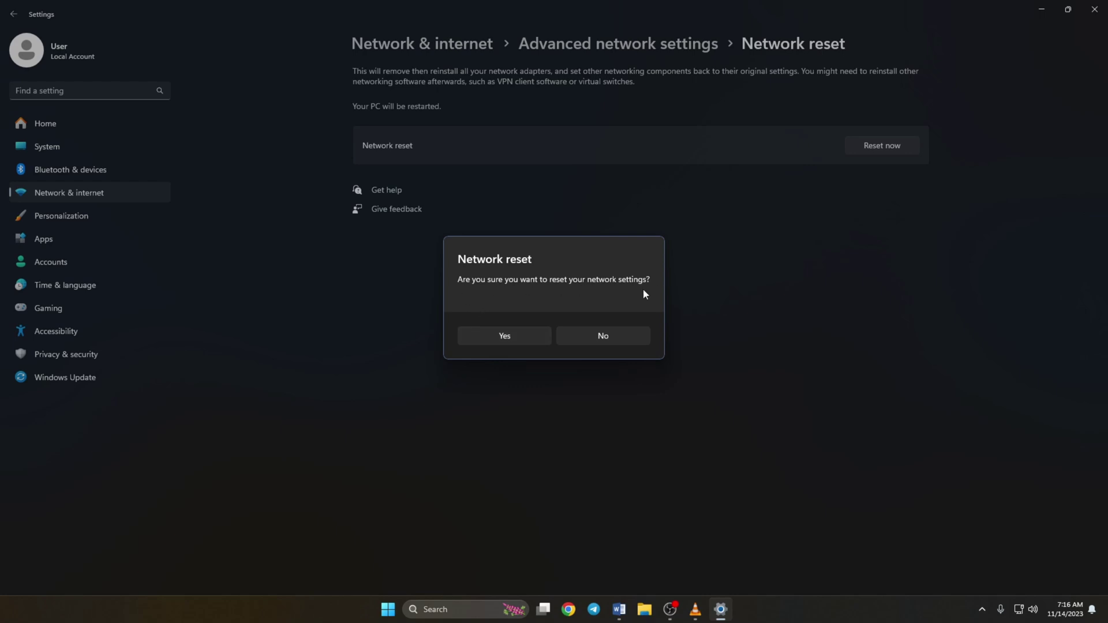
pyautogui.click(500, 341)
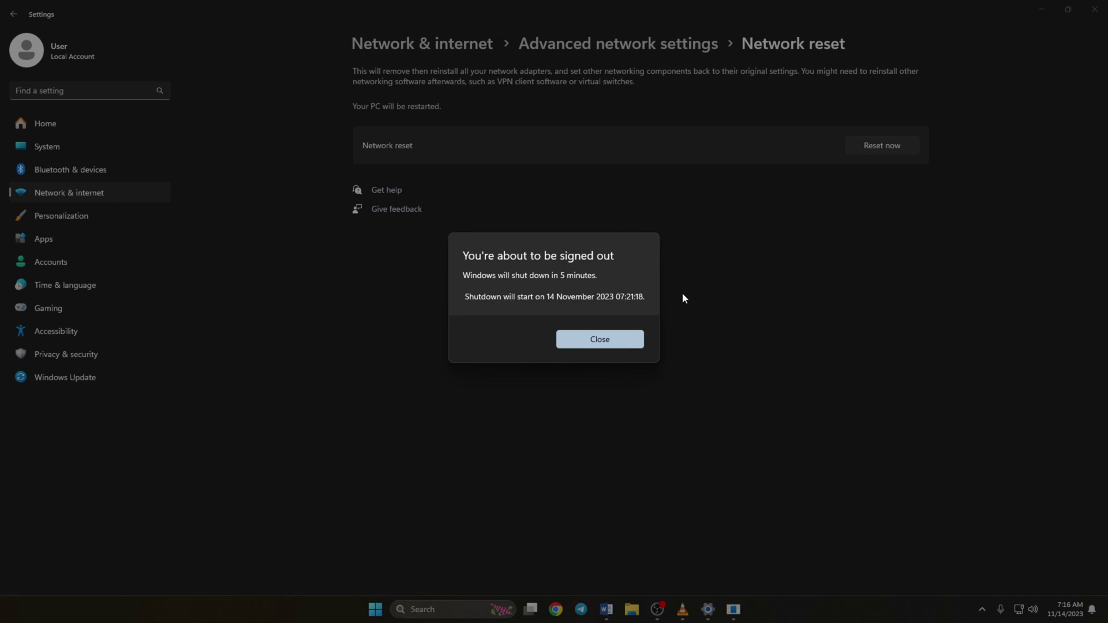
pyautogui.click(591, 343)
# Close the Settings window to return to the desktop
pyautogui.click(1095, 10)
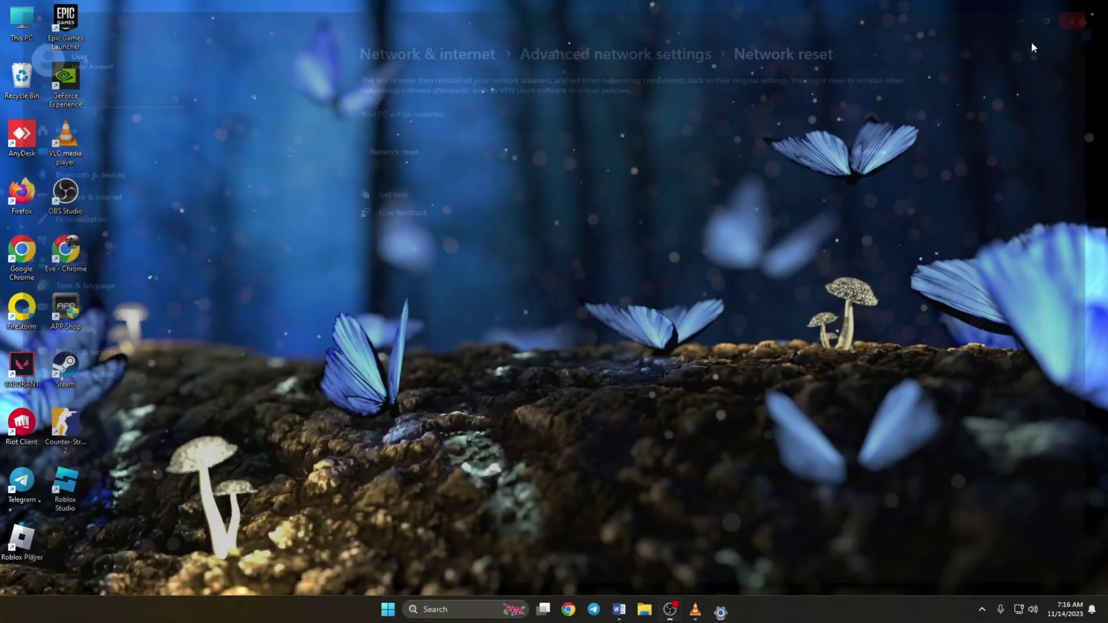